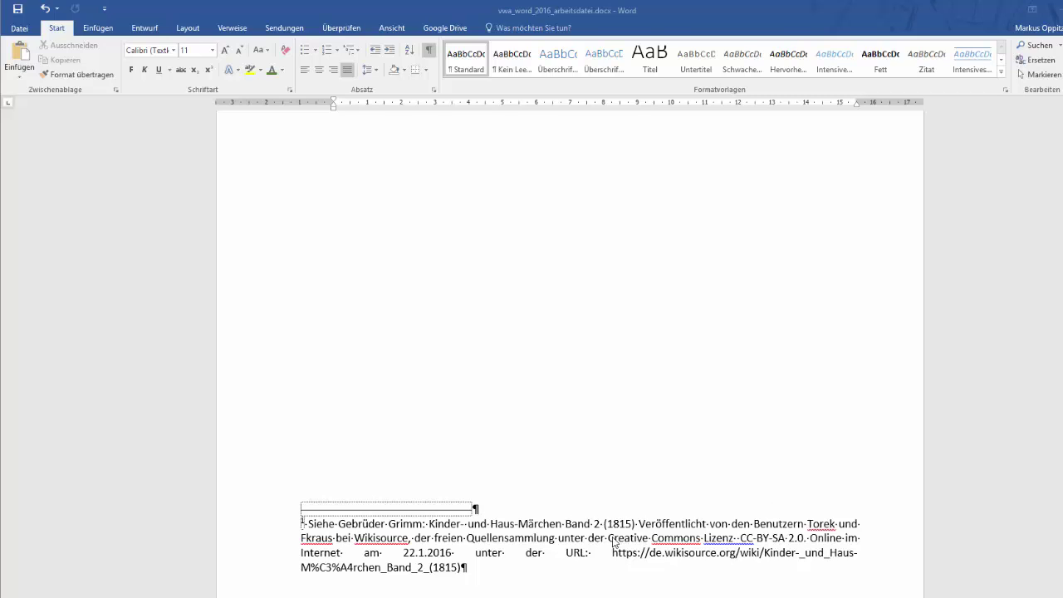
# Step: Review page 1's title and jump from its note mark to the footnote
pyautogui.click(414, 535)
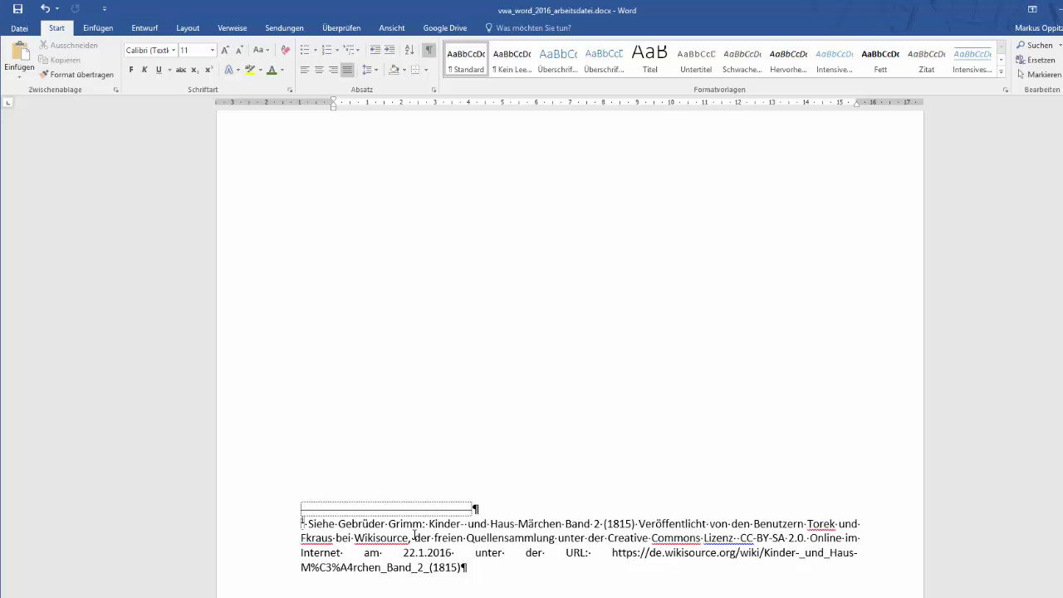
pyautogui.scroll(2, 414, 536)
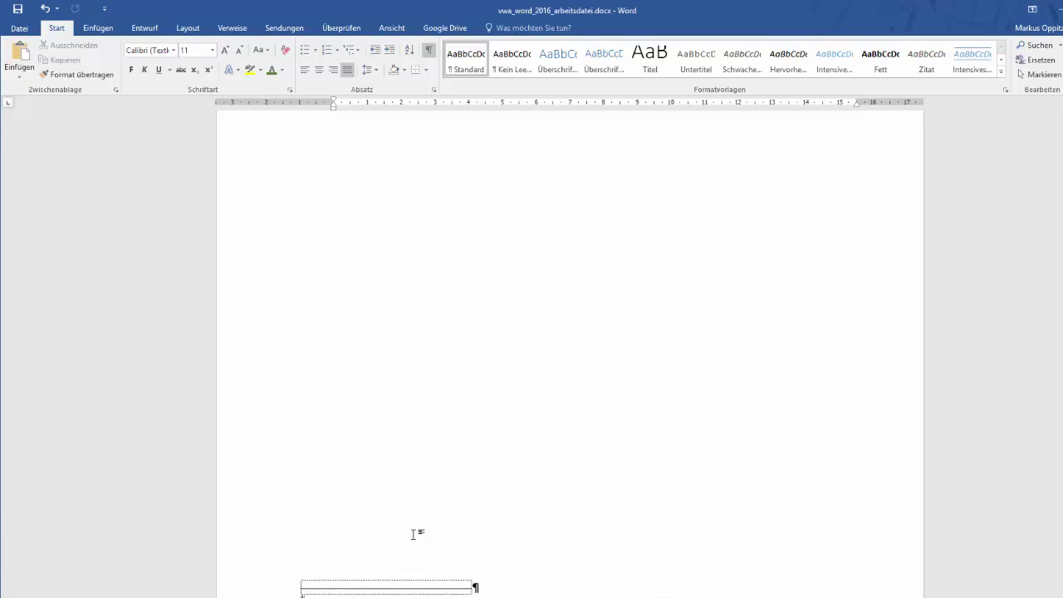
pyautogui.scroll(5, 415, 536)
pyautogui.scroll(3, 414, 536)
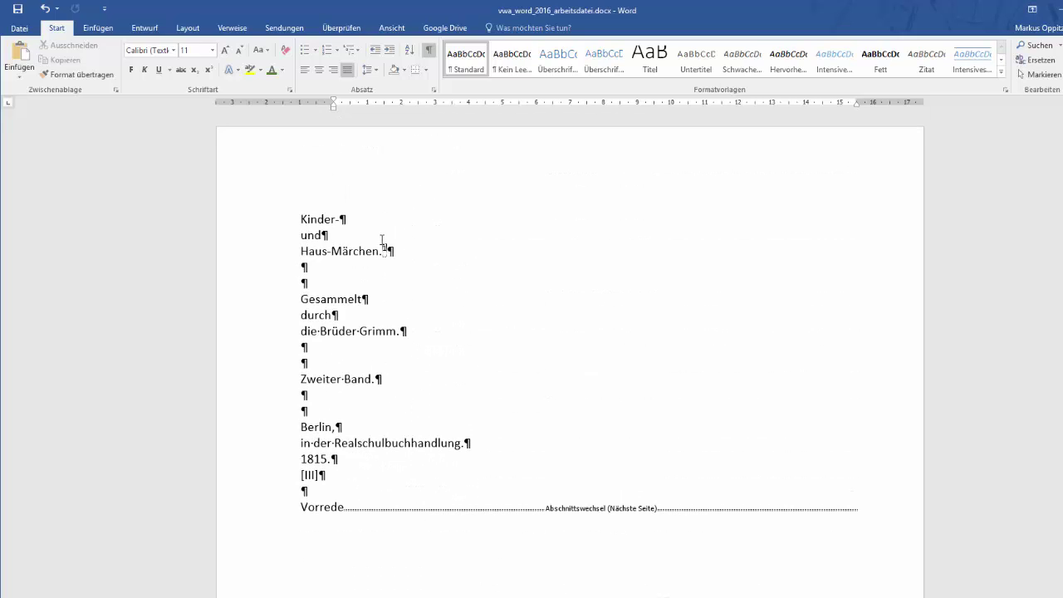
pyautogui.moveTo(386, 249)
pyautogui.doubleClick(388, 251)
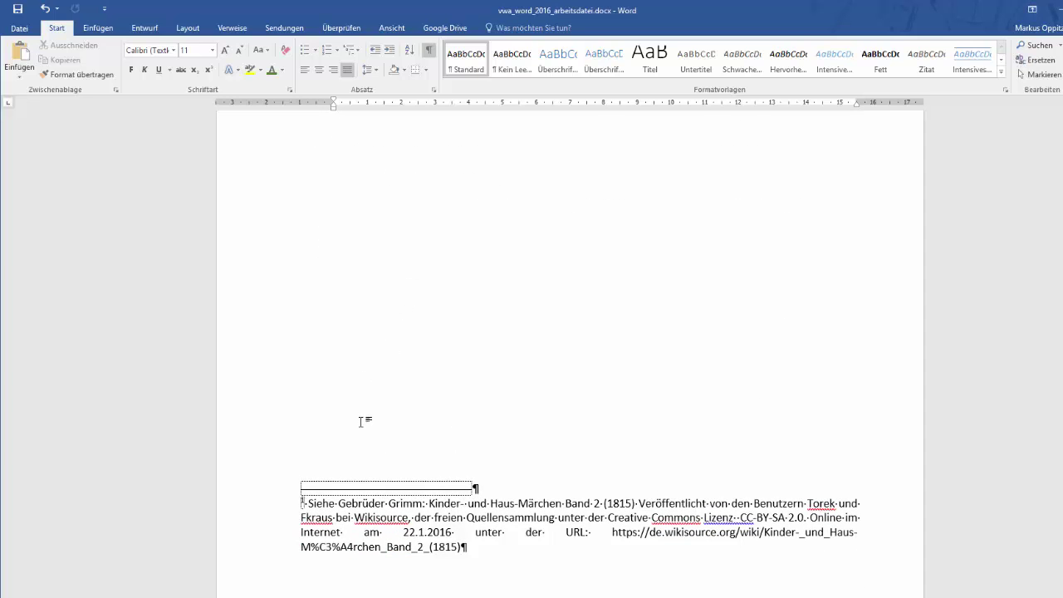
pyautogui.scroll(1, 372, 348)
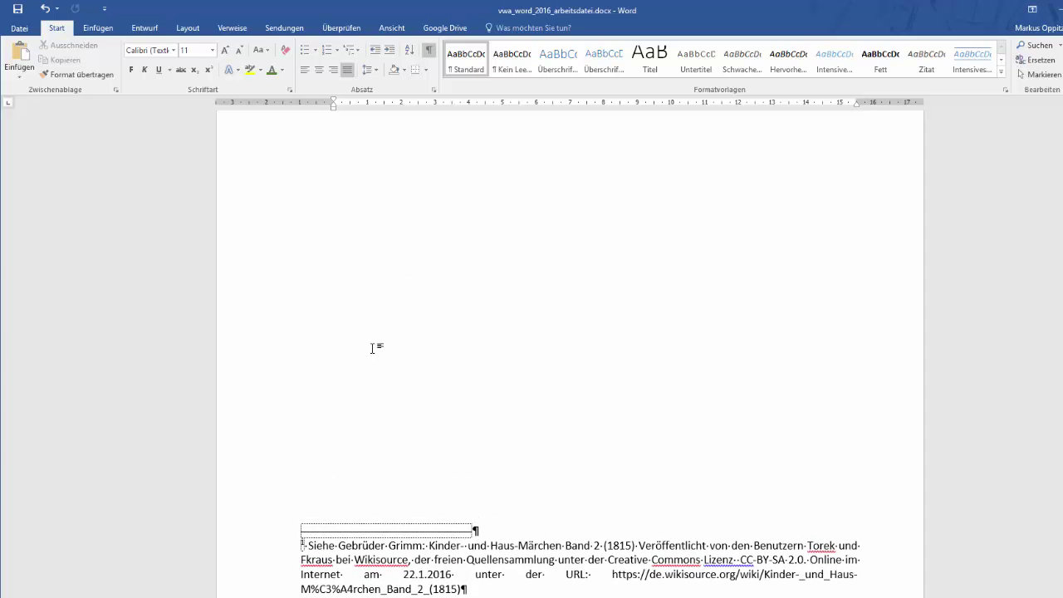
pyautogui.scroll(10, 373, 348)
pyautogui.scroll(1, 375, 332)
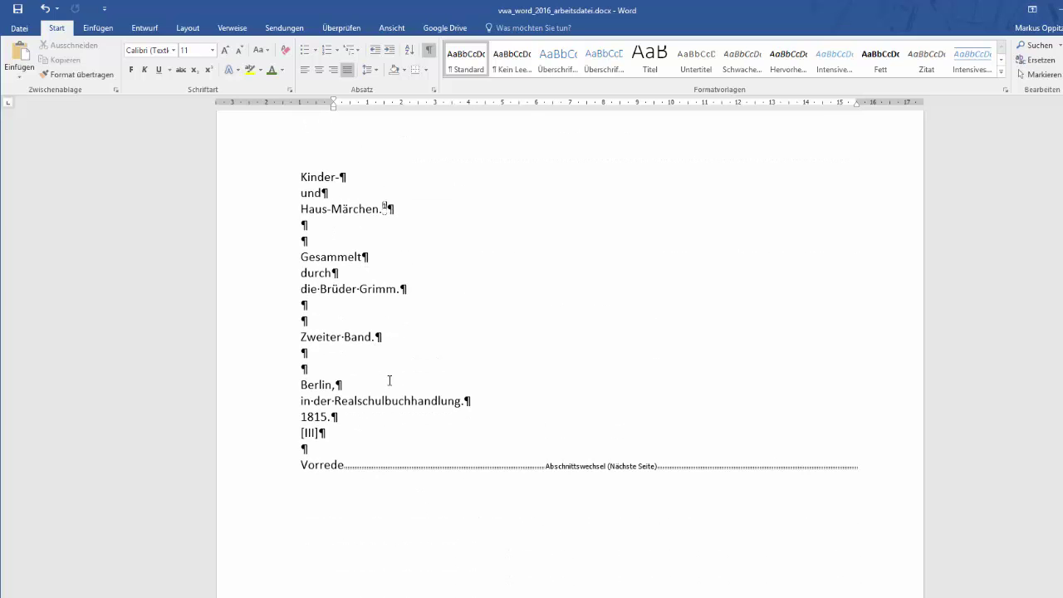
pyautogui.scroll(-10, 389, 380)
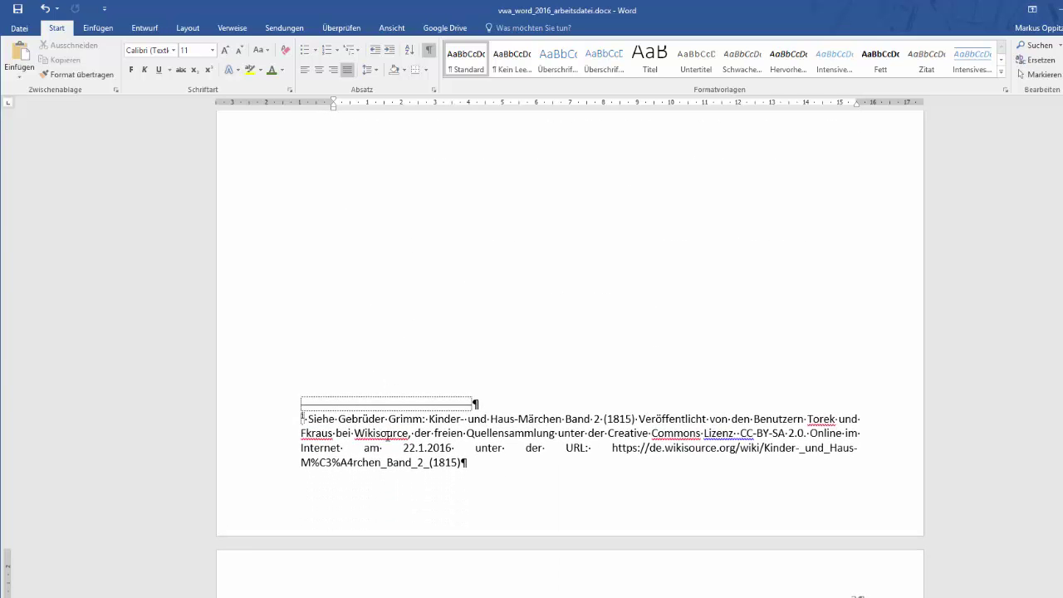
pyautogui.keyDown('ctrl'); pyautogui.scroll(-2, 385, 438); pyautogui.keyUp('ctrl')
pyautogui.keyDown('ctrl'); pyautogui.scroll(-2, 386, 439); pyautogui.keyUp('ctrl')
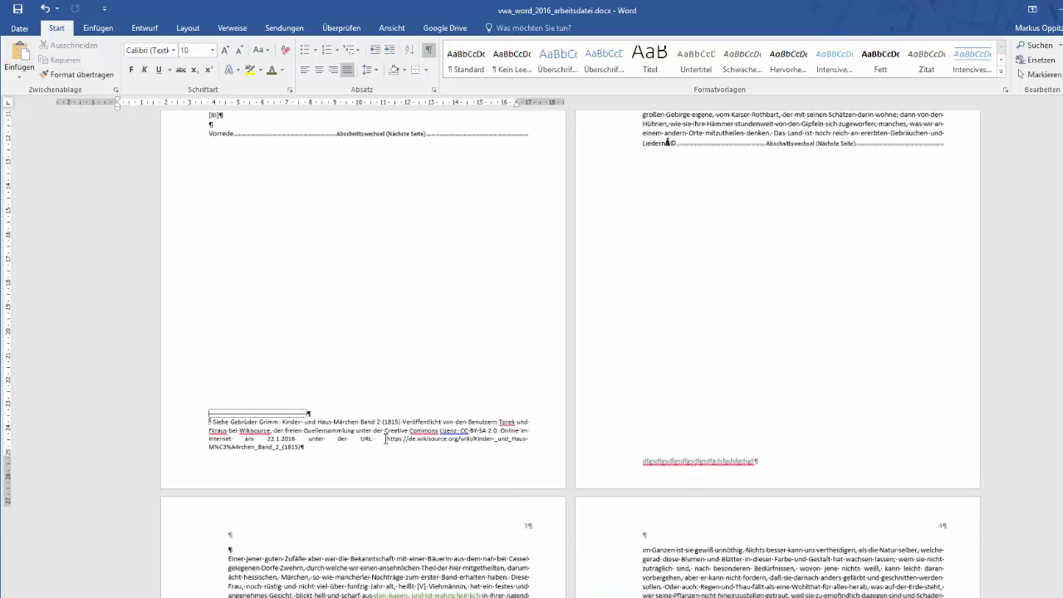
# Step: Move to page 2 and place the cursor right after the word 'Sagen'
pyautogui.scroll(5, 386, 439)
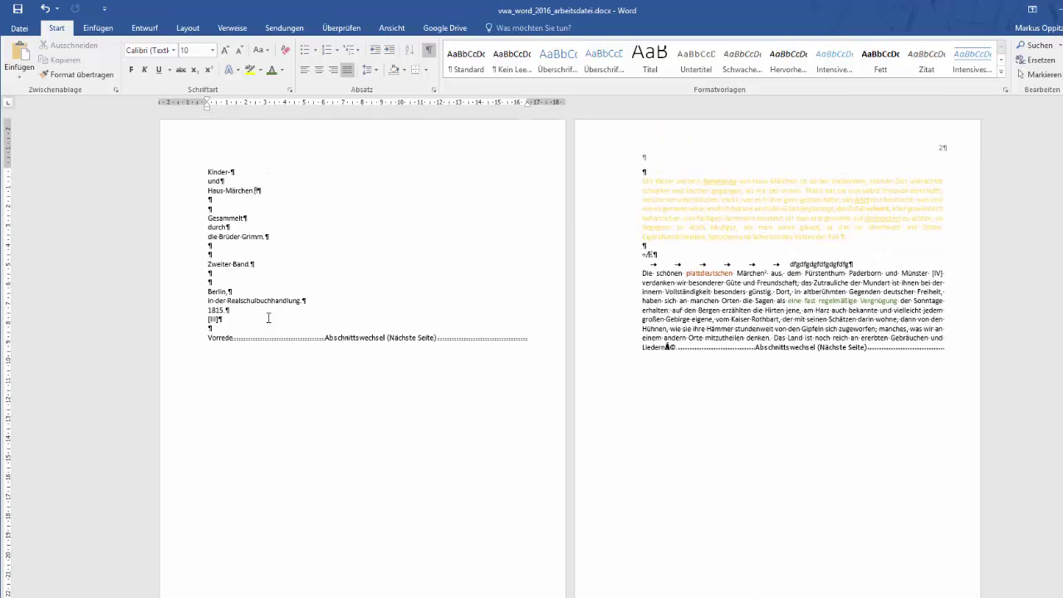
pyautogui.scroll(4, 304, 511)
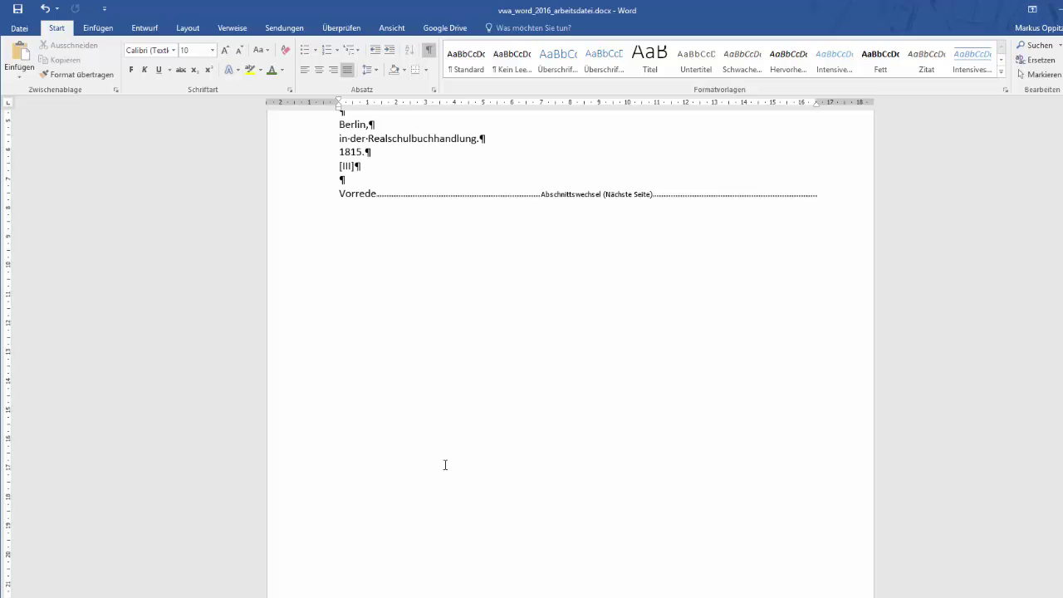
pyautogui.scroll(5, 445, 465)
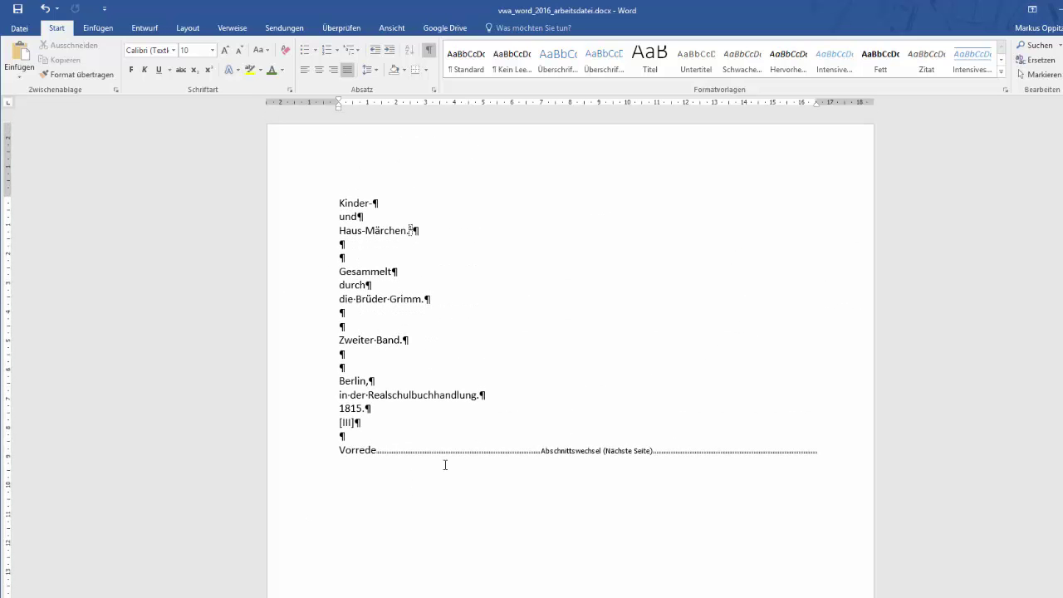
pyautogui.scroll(-8, 445, 465)
pyautogui.scroll(-4, 445, 465)
pyautogui.scroll(-3, 445, 465)
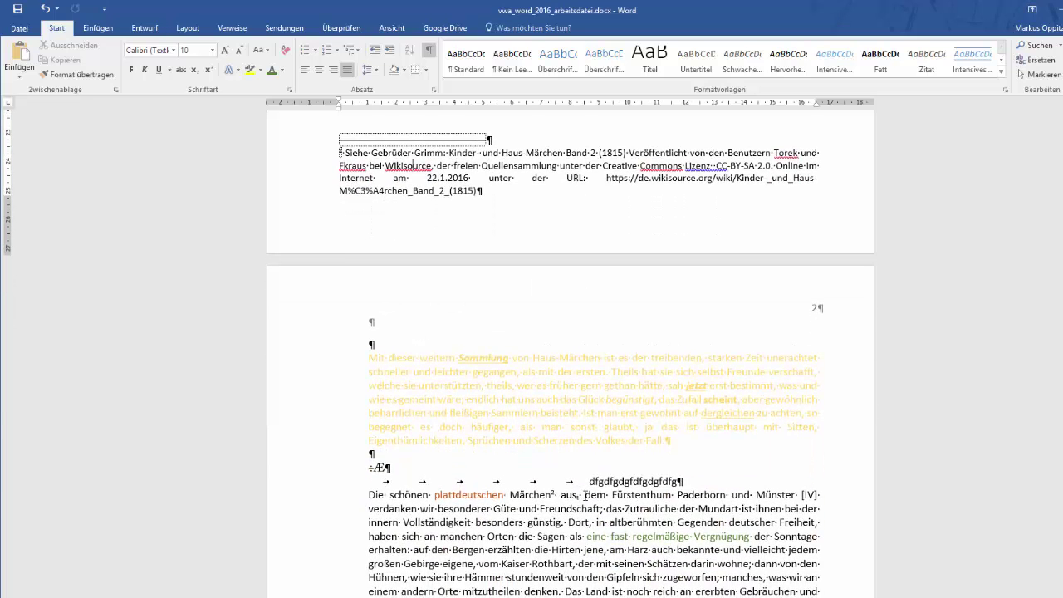
pyautogui.click(567, 536)
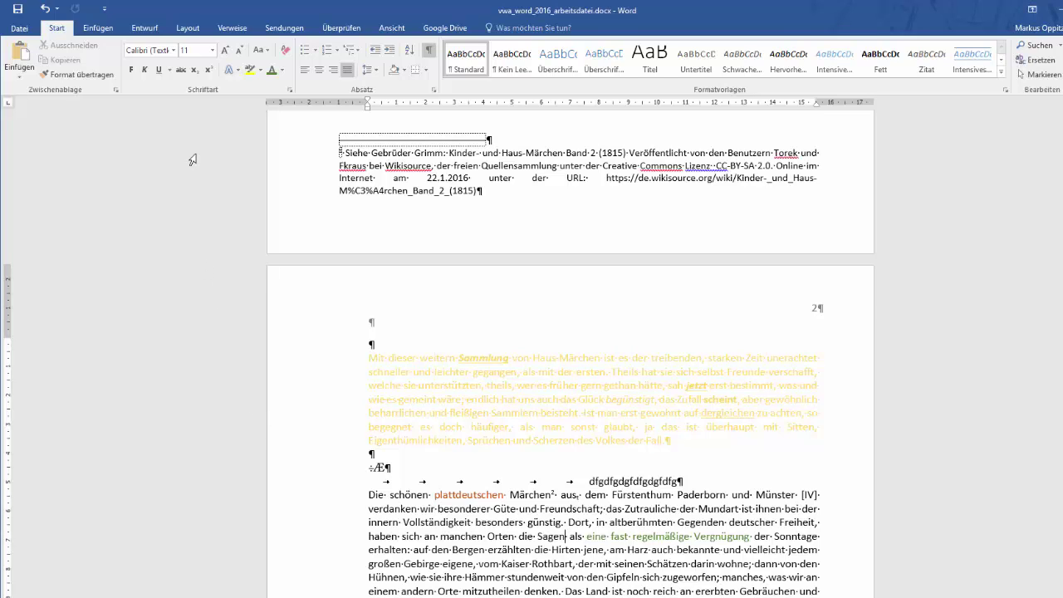
# Step: Insert a footnote after 'Sagen' via Verweise > Fußnote einfügen reading 'Siehe so und so'
pyautogui.click(226, 30)
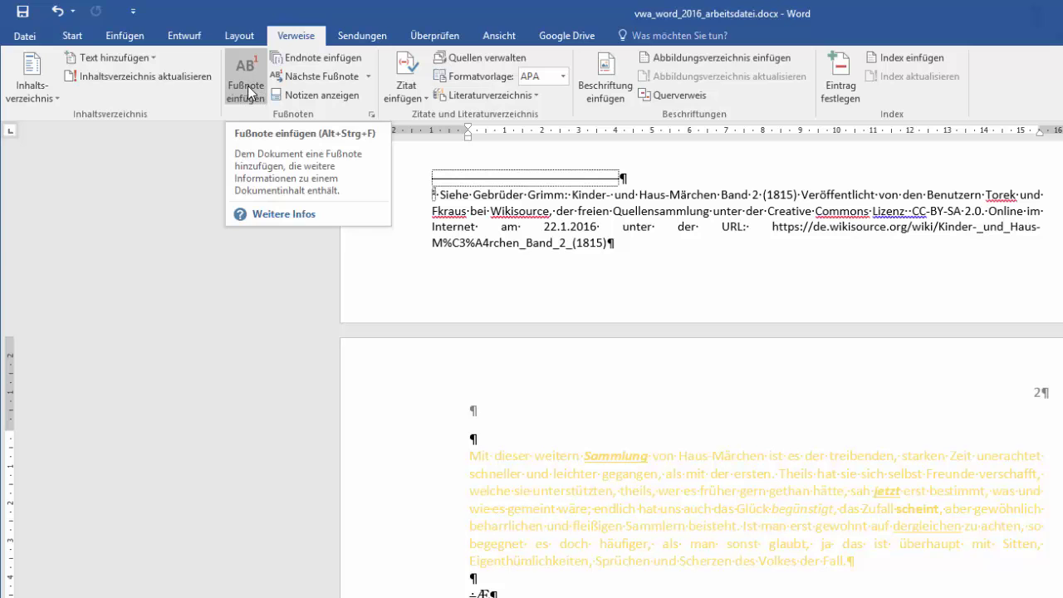
pyautogui.click(249, 93)
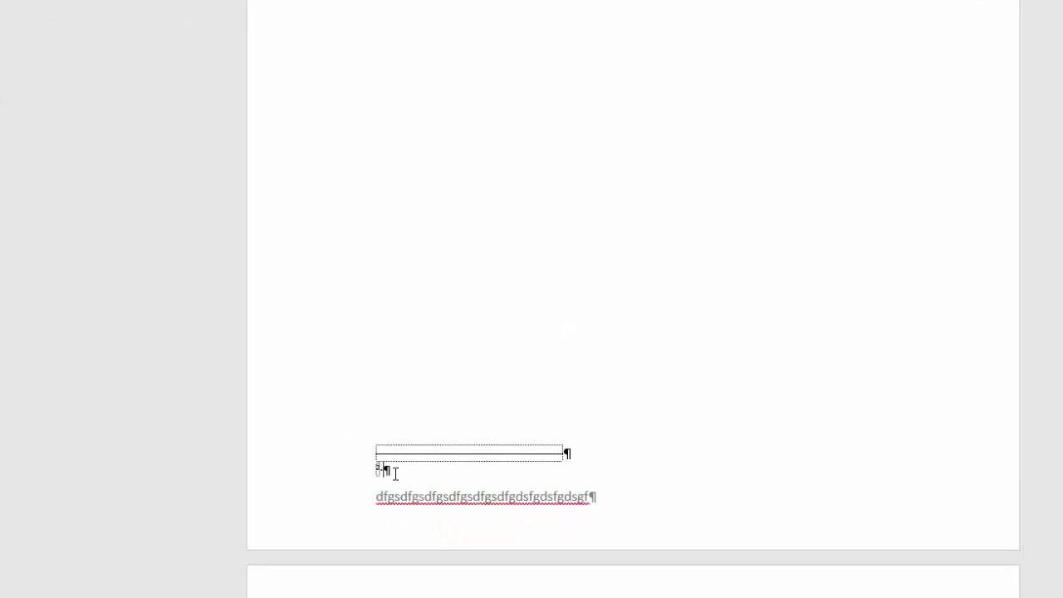
pyautogui.write(' Siehe')
pyautogui.write(' s')
pyautogui.write('o und so')
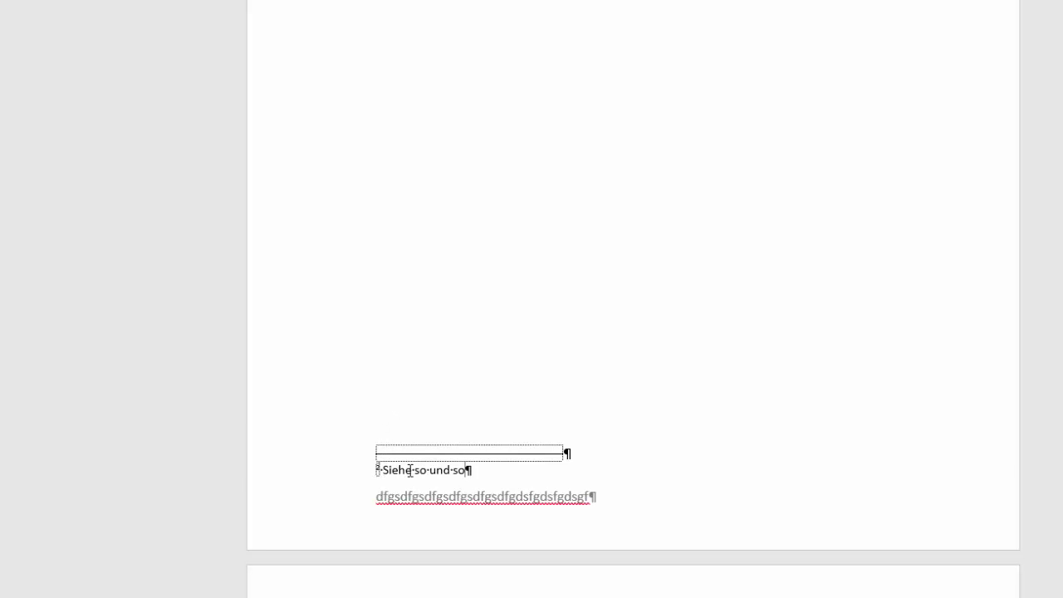
# Step: Scroll to page 3 and set the cursor at the end of the paragraph ending 'fortlebt.'
pyautogui.scroll(2, 410, 470)
pyautogui.scroll(8, 410, 470)
pyautogui.scroll(3, 411, 470)
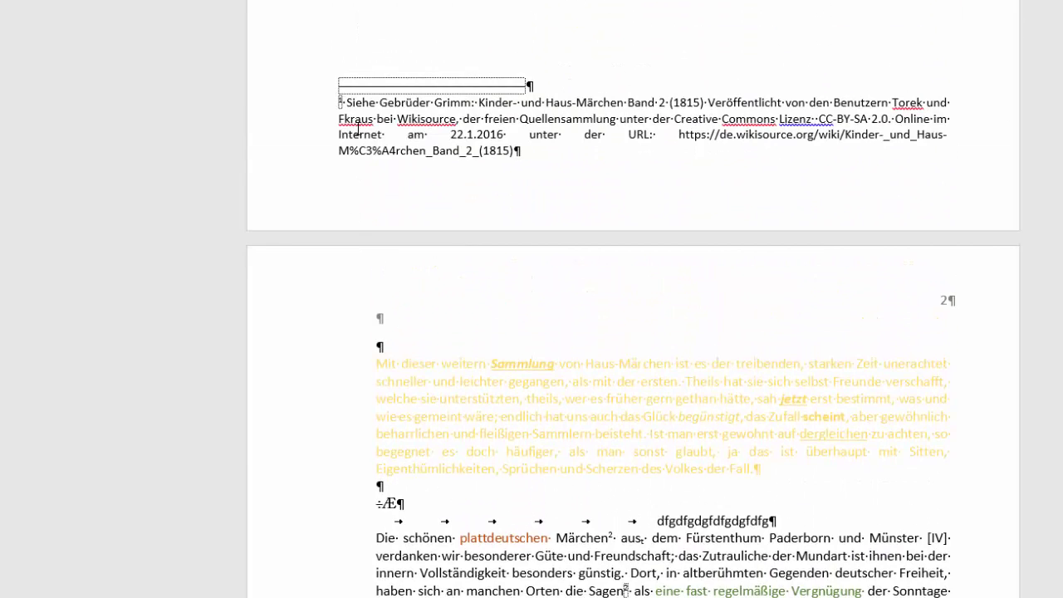
pyautogui.scroll(-8, 357, 132)
pyautogui.scroll(-5, 357, 132)
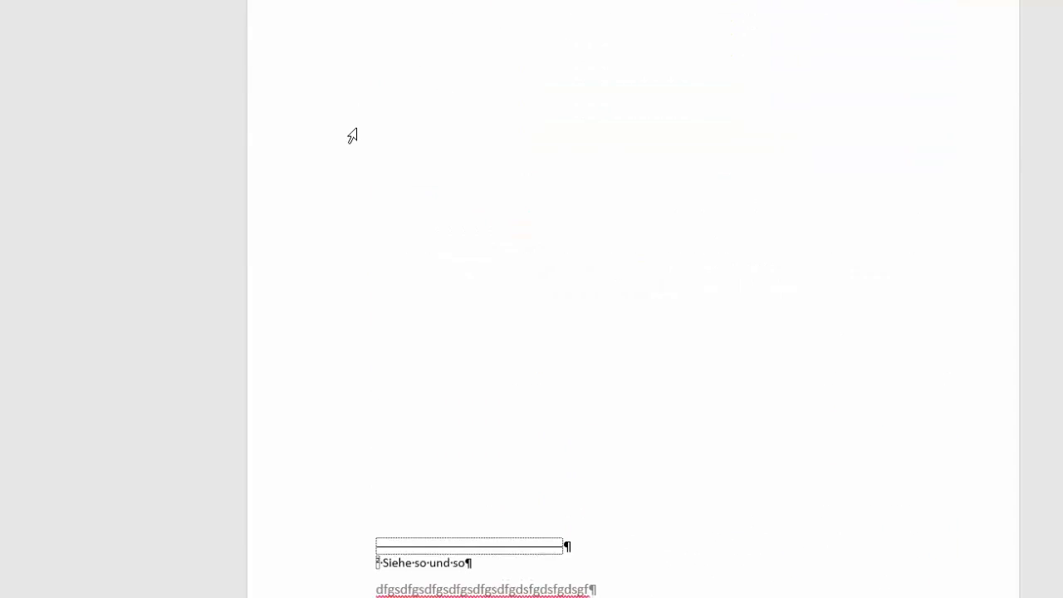
pyautogui.scroll(-12, 357, 133)
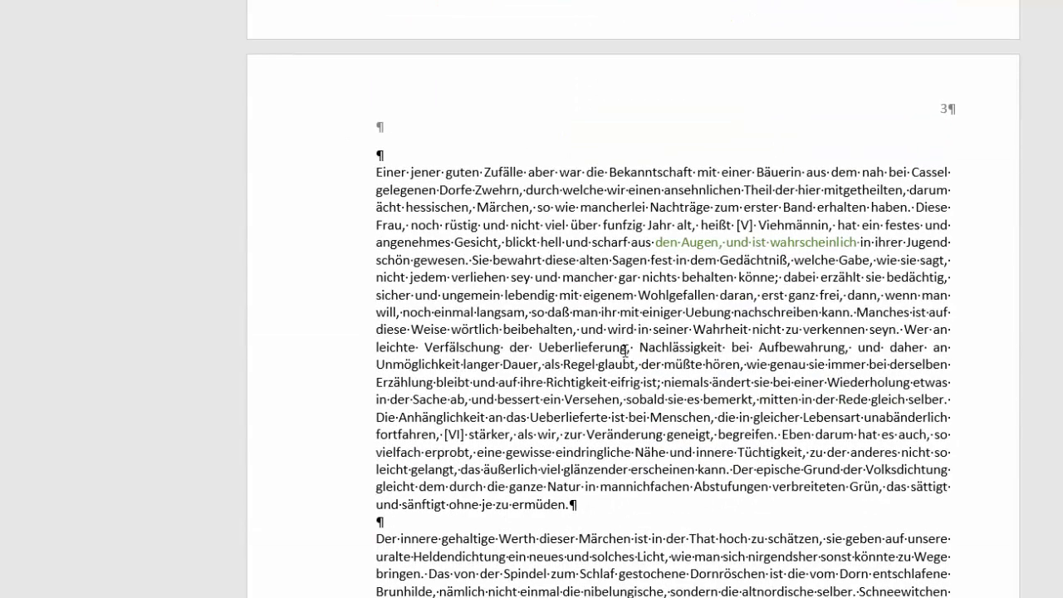
pyautogui.click(627, 349)
pyautogui.scroll(-8, 353, 42)
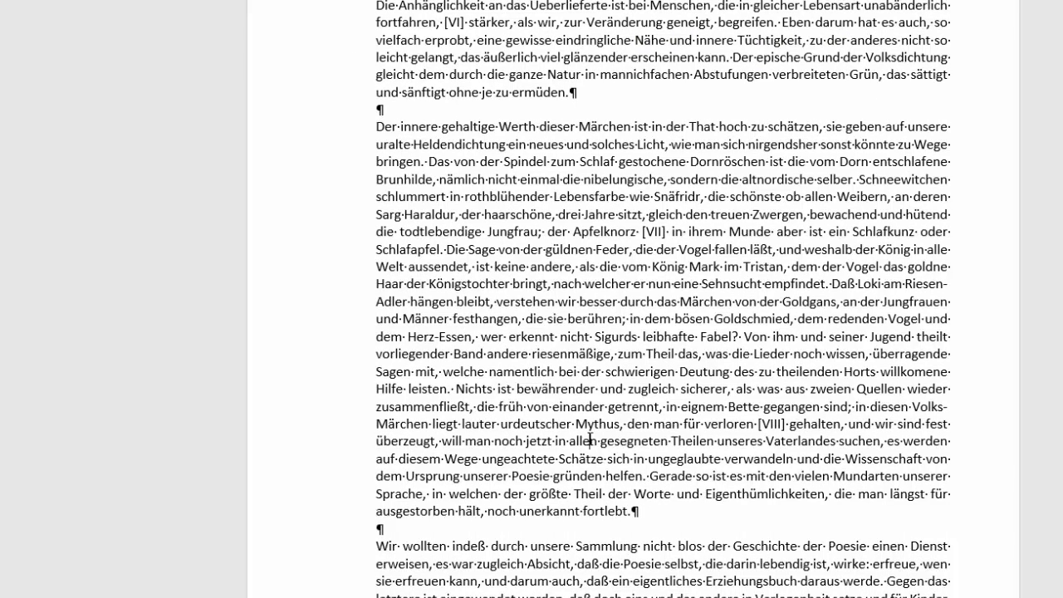
pyautogui.scroll(-4, 589, 440)
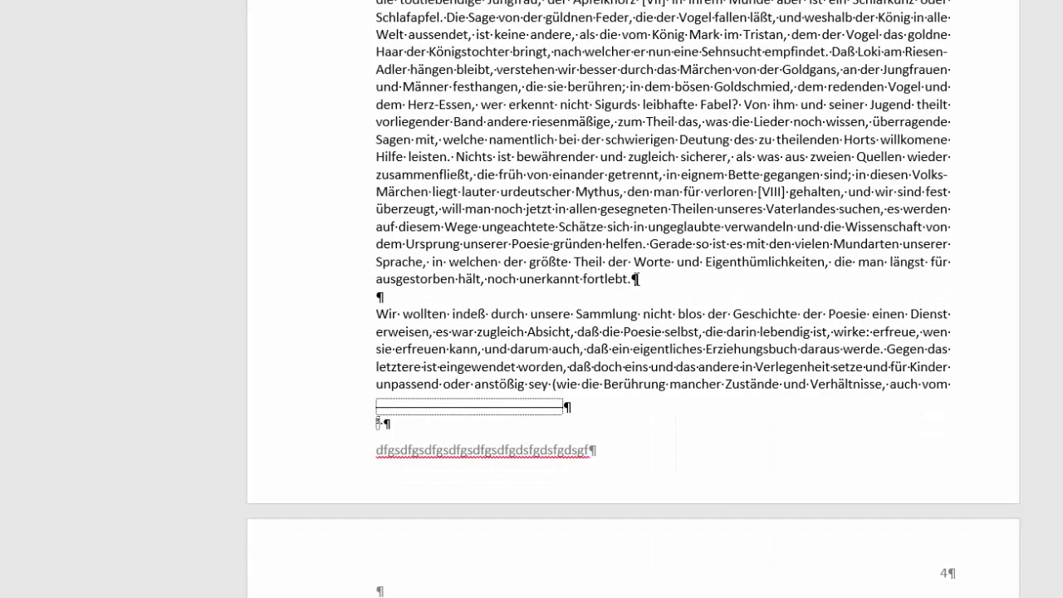
pyautogui.click(634, 279)
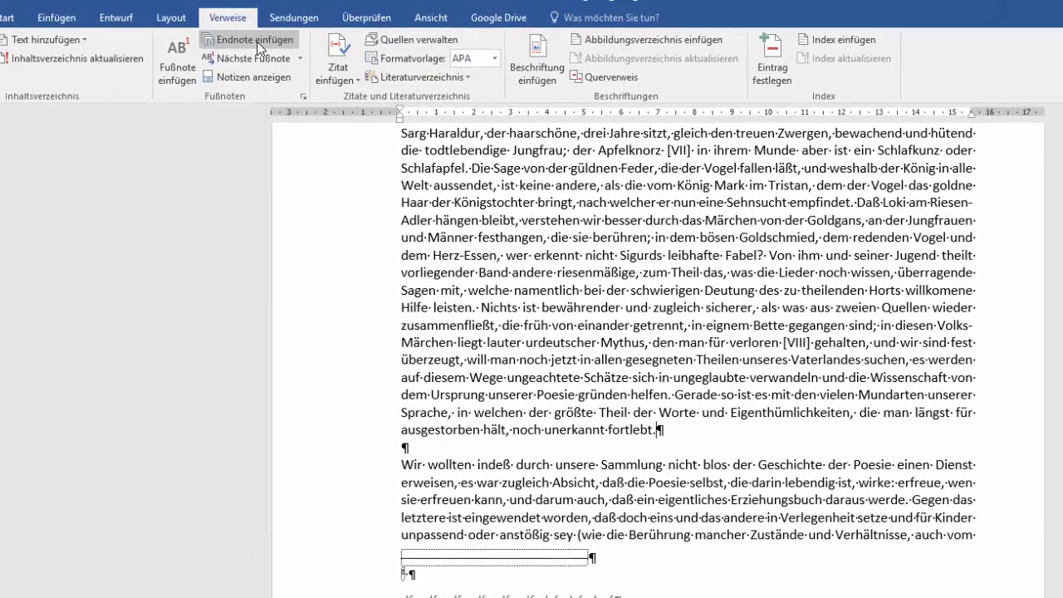
# Step: Insert an endnote after 'fortlebt.' with the text 'sdfsdfsdf'
pyautogui.click(257, 43)
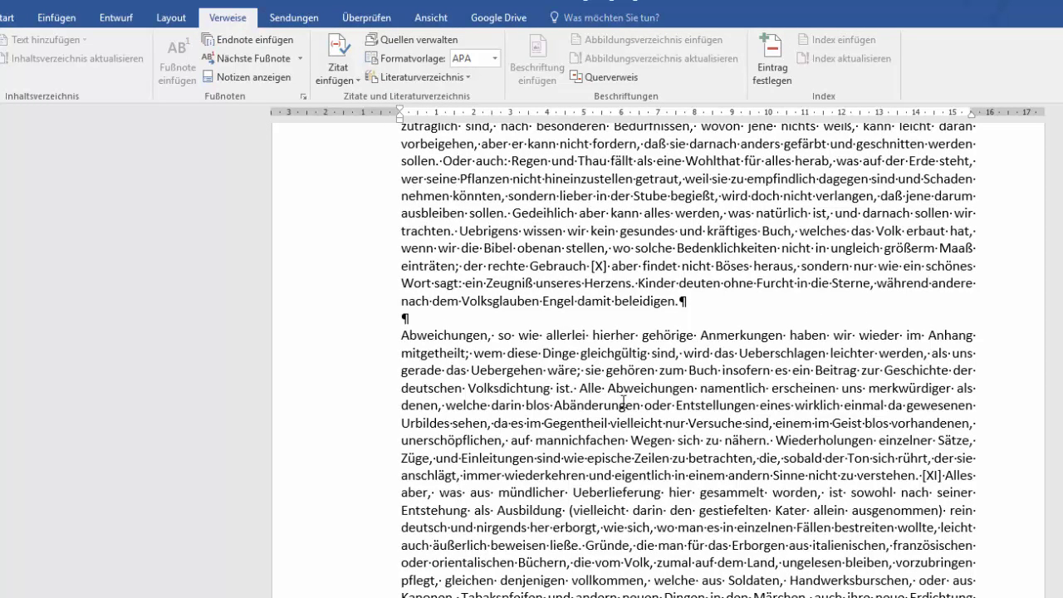
pyautogui.scroll(-5, 623, 401)
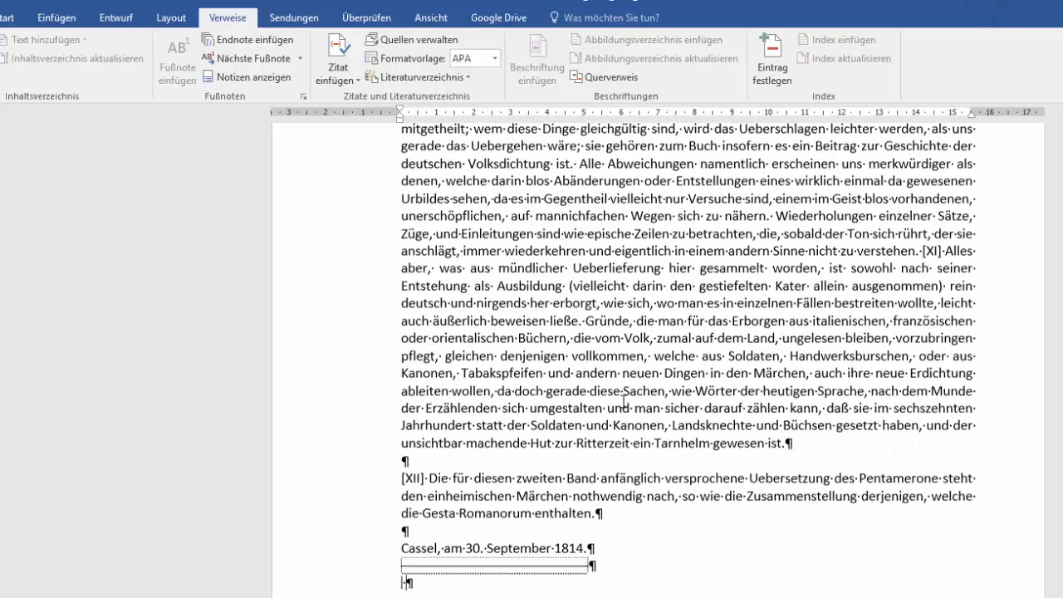
pyautogui.write('sdfsdfsdf')
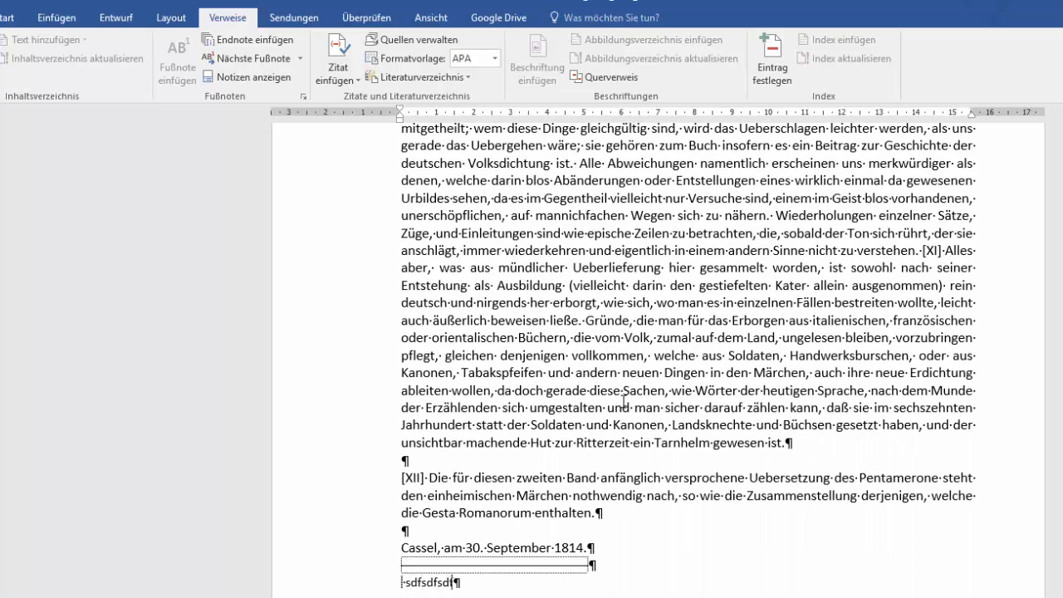
# Step: Add a second endnote right after the word 'Kinder' on page 3
pyautogui.scroll(7, 623, 401)
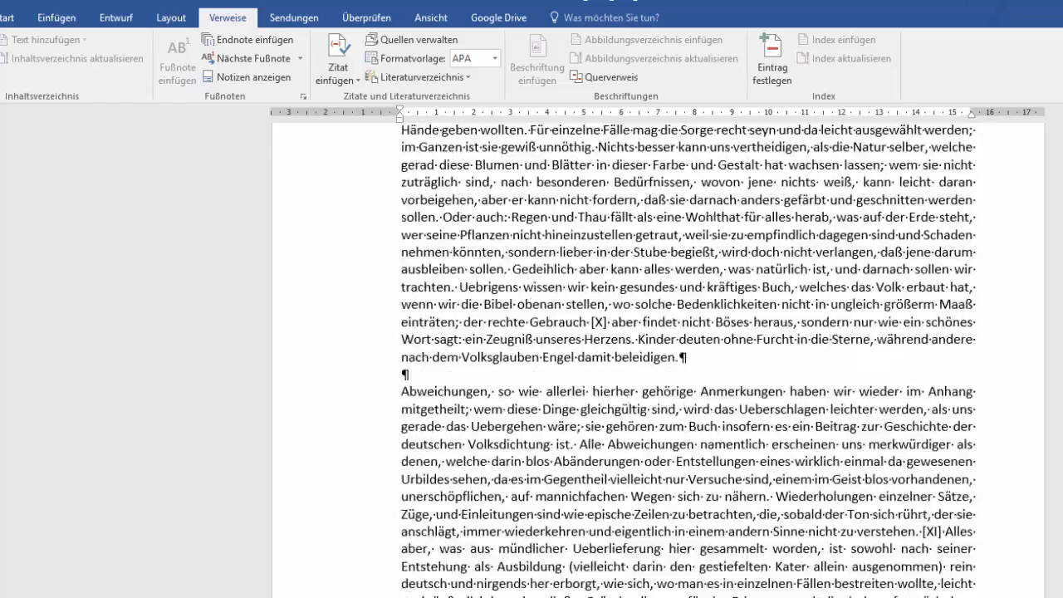
pyautogui.scroll(8, 665, 411)
pyautogui.scroll(6, 700, 419)
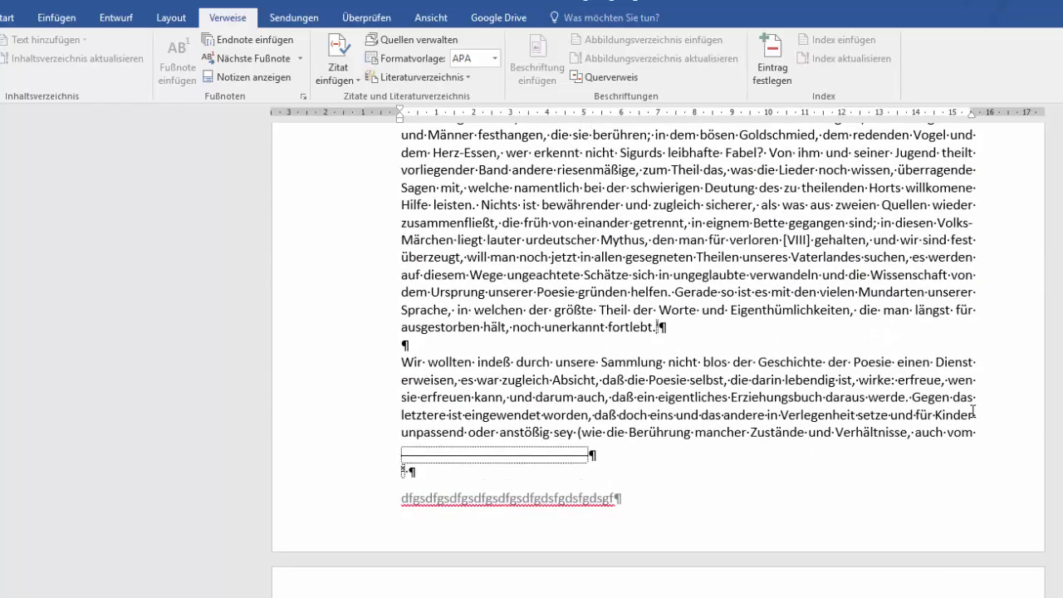
pyautogui.click(1003, 417)
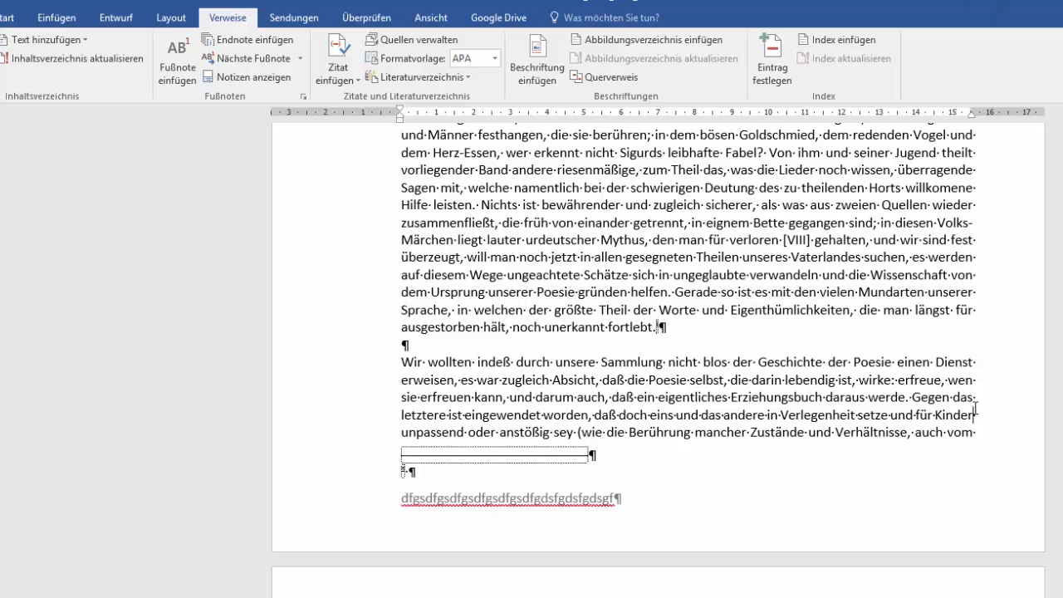
pyautogui.click(265, 37)
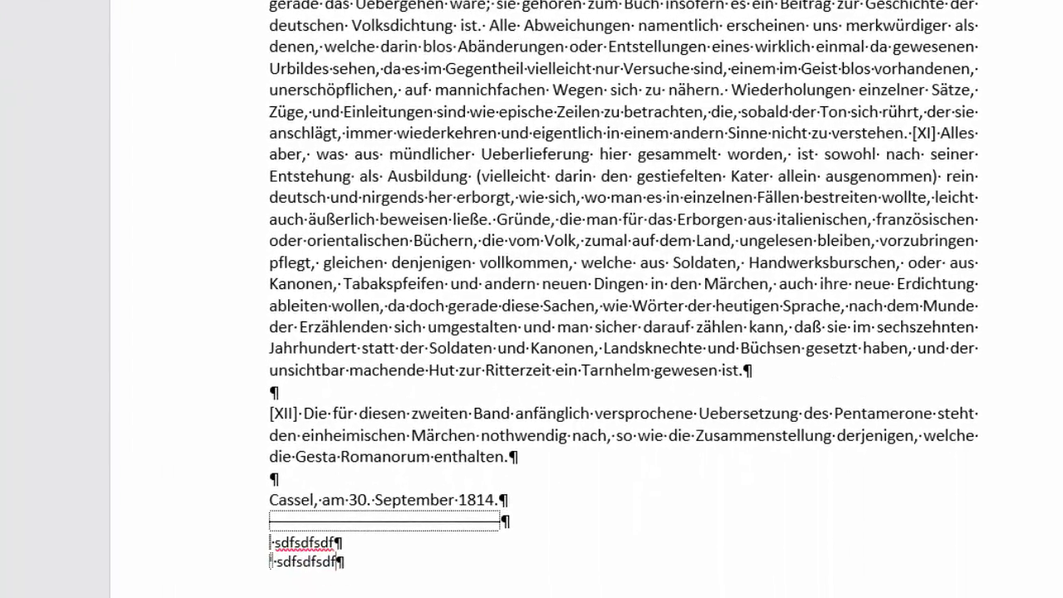
# Step: Add a third endnote after 'innern' reading 'sdfsdfsdfsdf'
pyautogui.scroll(3, 644, 98)
pyautogui.scroll(10, 644, 98)
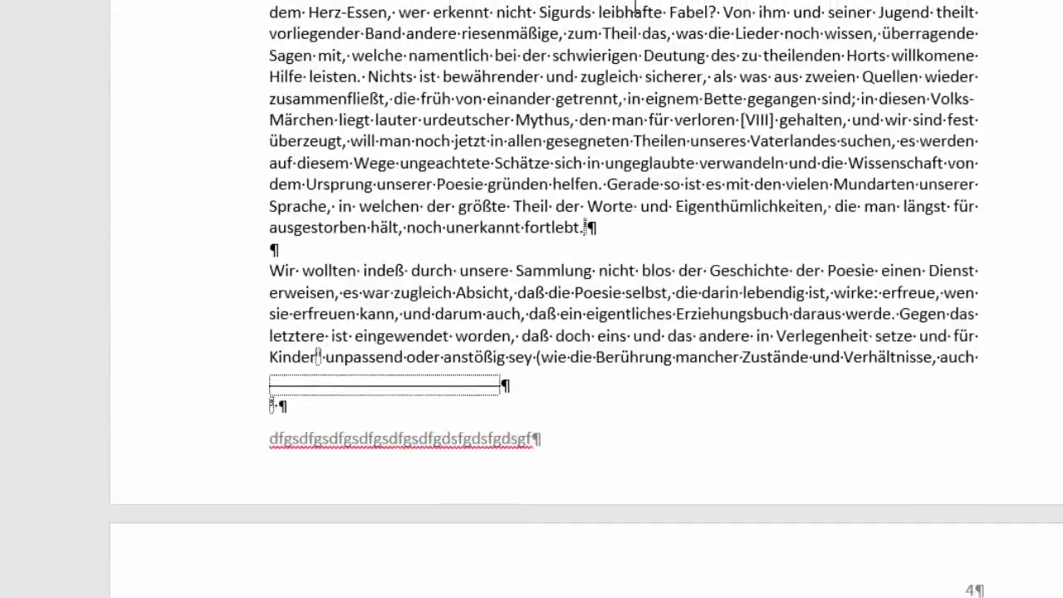
pyautogui.scroll(10, 638, 12)
pyautogui.scroll(3, 638, 13)
pyautogui.scroll(10, 636, 11)
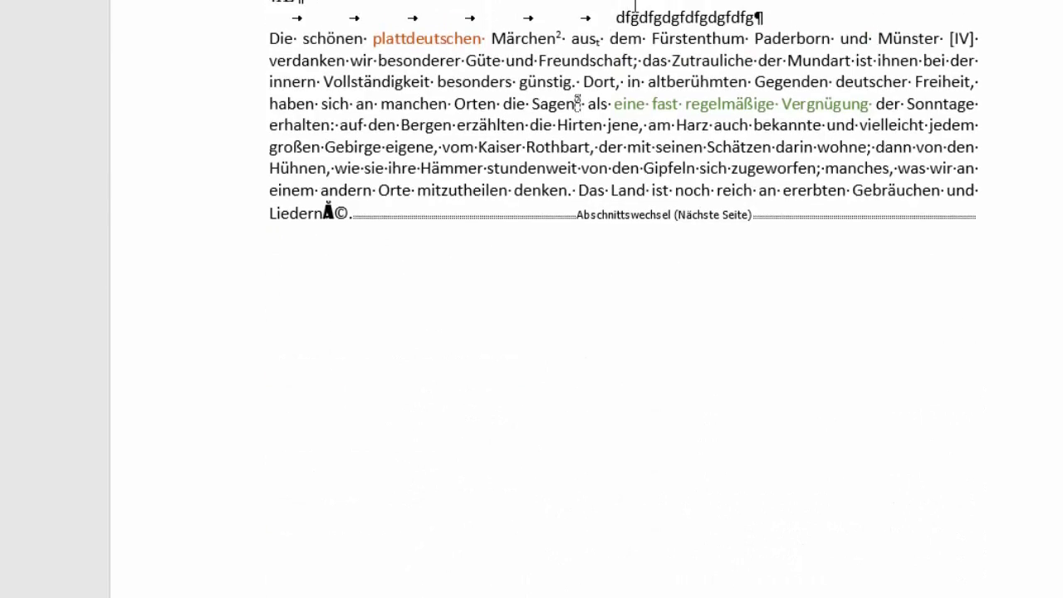
pyautogui.scroll(5, 633, 7)
pyautogui.scroll(5, 634, 7)
pyautogui.scroll(-4, 634, 11)
pyautogui.scroll(-1, 563, 88)
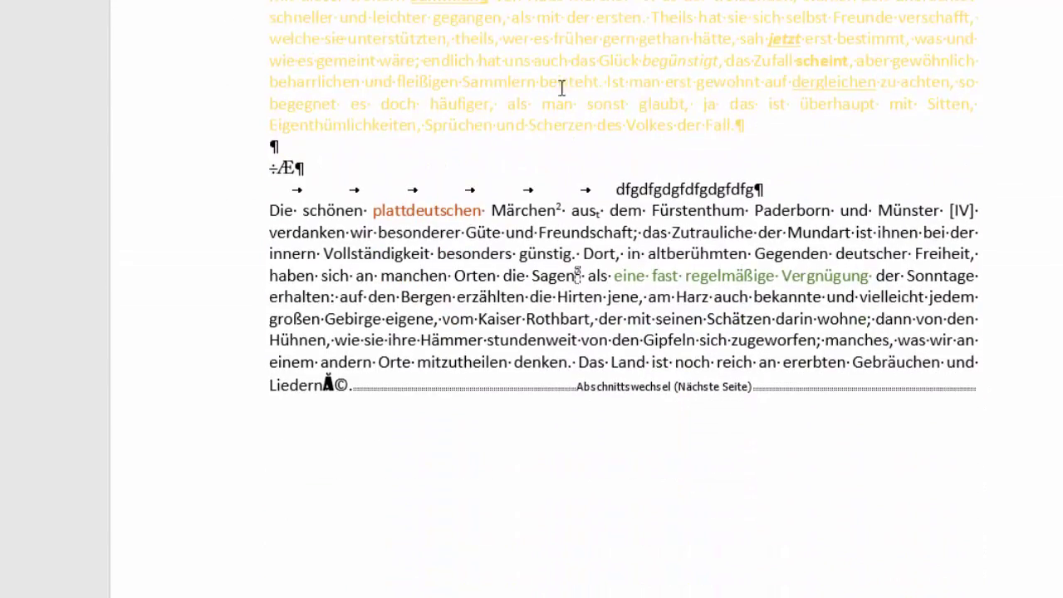
pyautogui.click(317, 256)
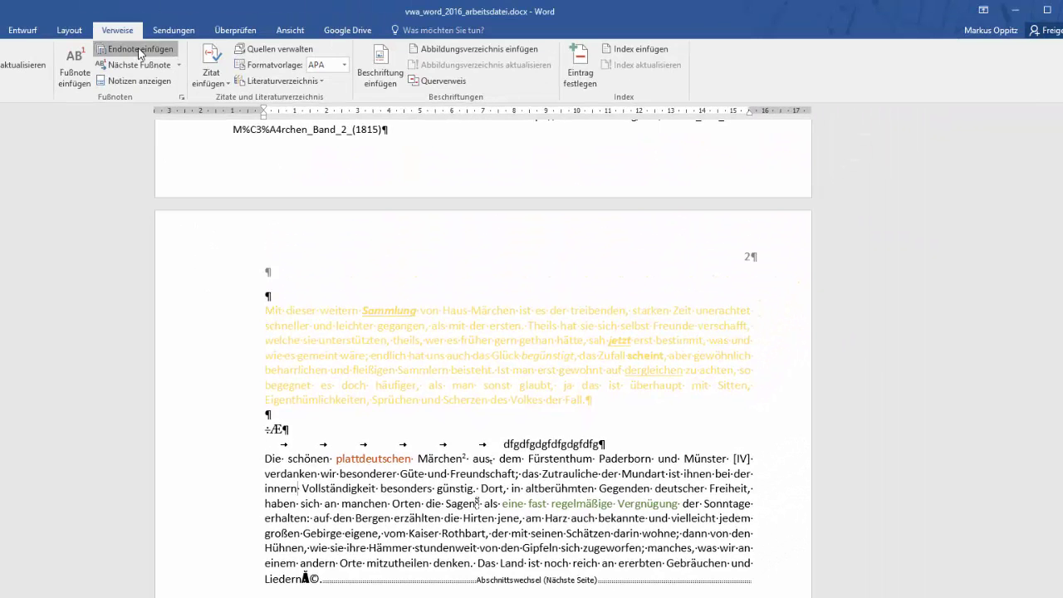
pyautogui.click(133, 49)
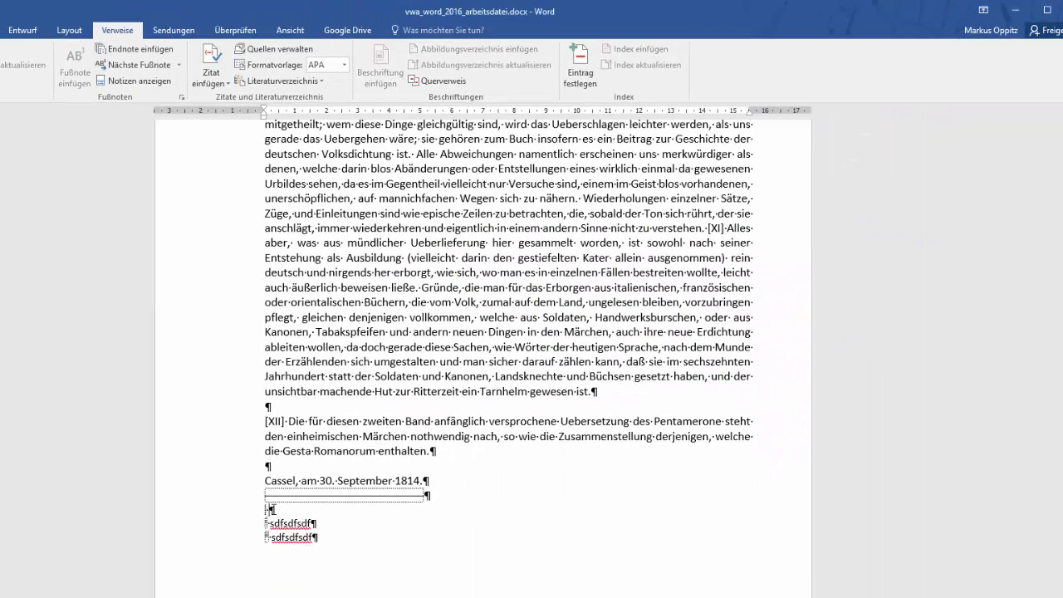
pyautogui.write('sdfsdfsdfsdf')
# Step: Insert an empty paragraph after the 'Cassel, am 30. September 1814.' date line
pyautogui.keyDown('ctrl'); pyautogui.scroll(4, 284, 545); pyautogui.keyUp('ctrl')
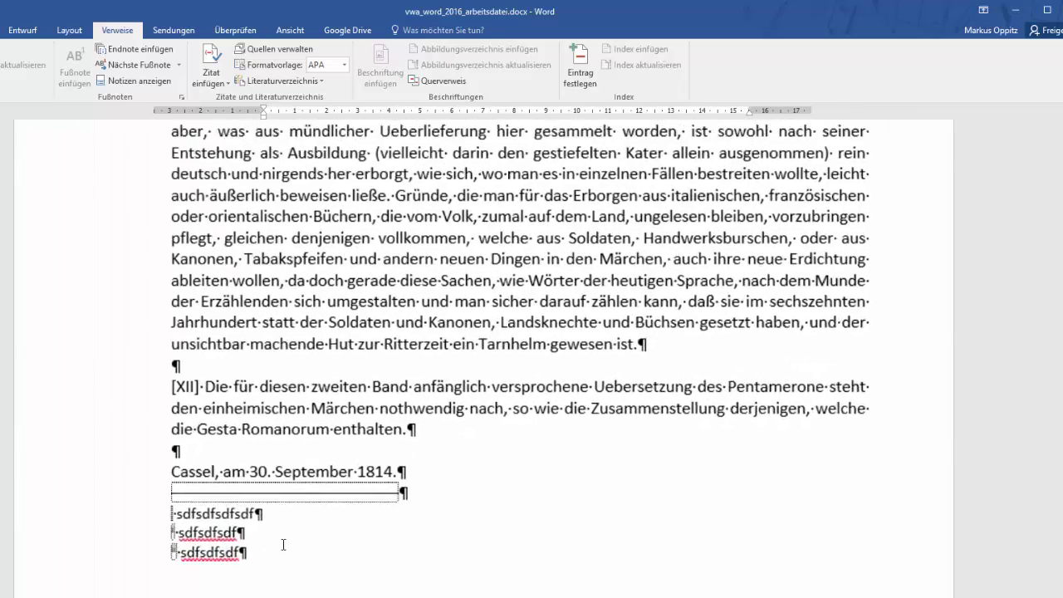
pyautogui.keyDown('ctrl'); pyautogui.scroll(1, 283, 545); pyautogui.keyUp('ctrl')
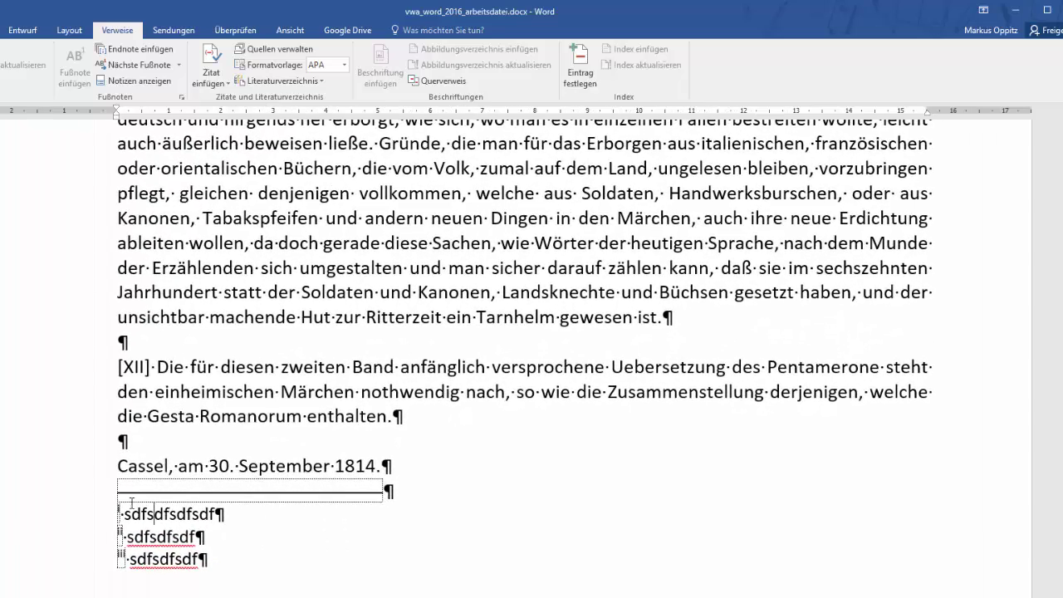
pyautogui.click(166, 536)
pyautogui.scroll(-1, 167, 536)
pyautogui.scroll(-1, 167, 536)
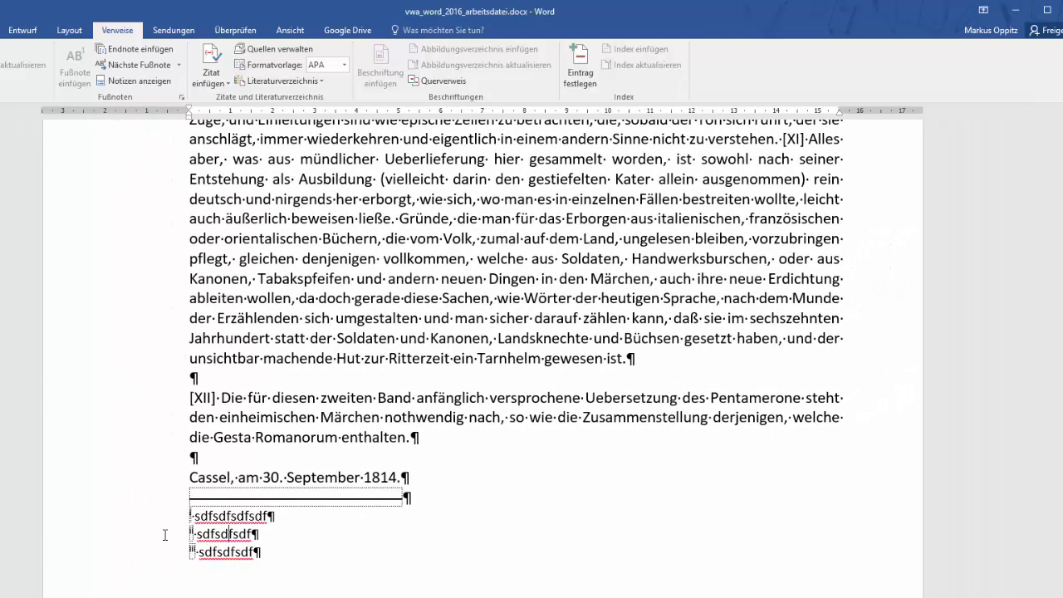
pyautogui.click(414, 498)
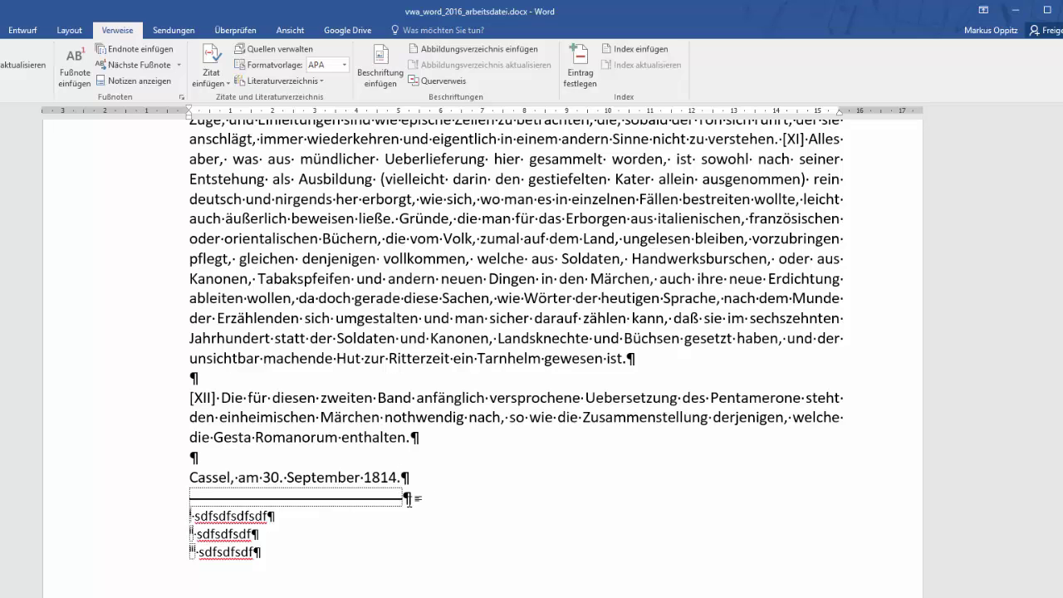
pyautogui.press('Return')
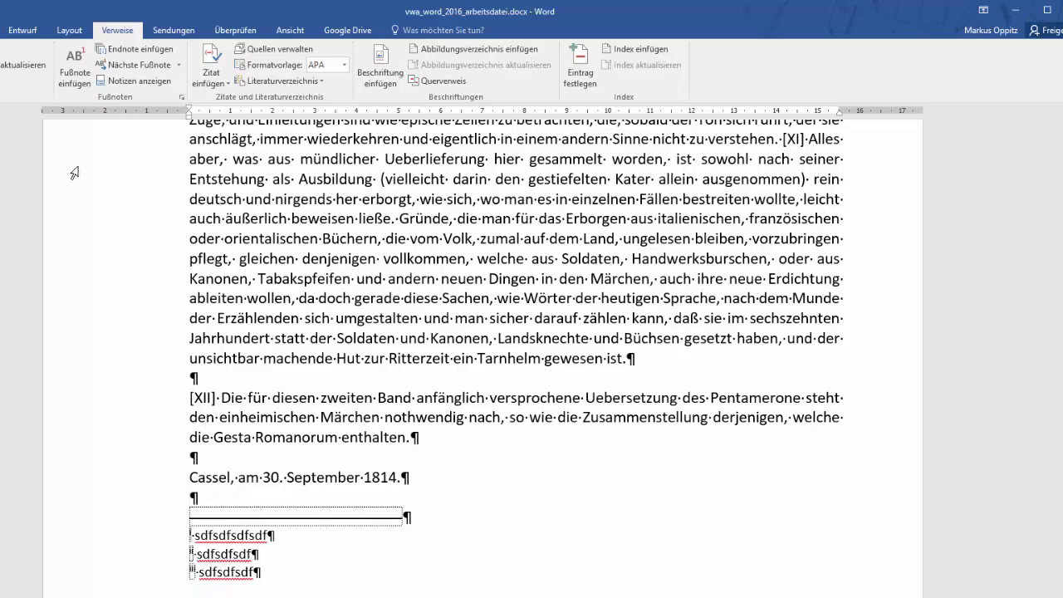
# Step: Insert a Nächste Seite section break after the Cassel date line
pyautogui.click(71, 32)
pyautogui.click(60, 50)
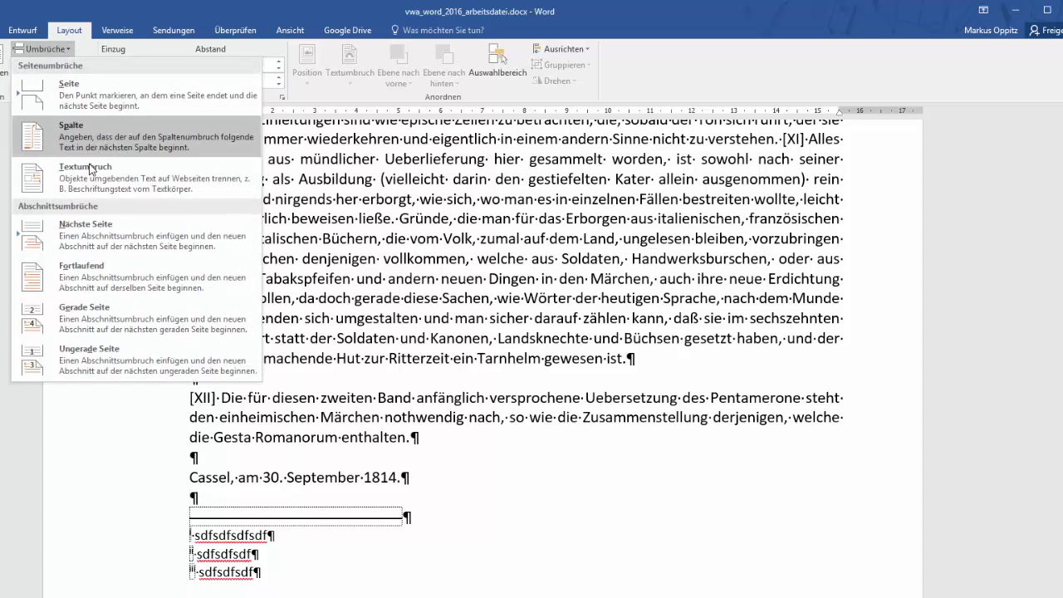
pyautogui.click(84, 231)
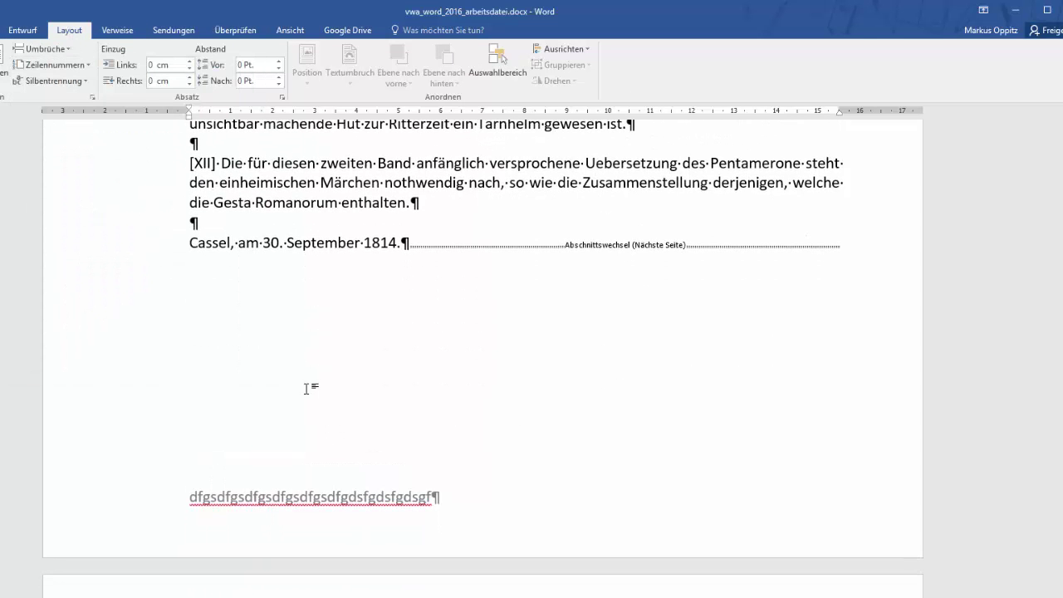
pyautogui.scroll(-4, 307, 387)
pyautogui.scroll(-2, 255, 329)
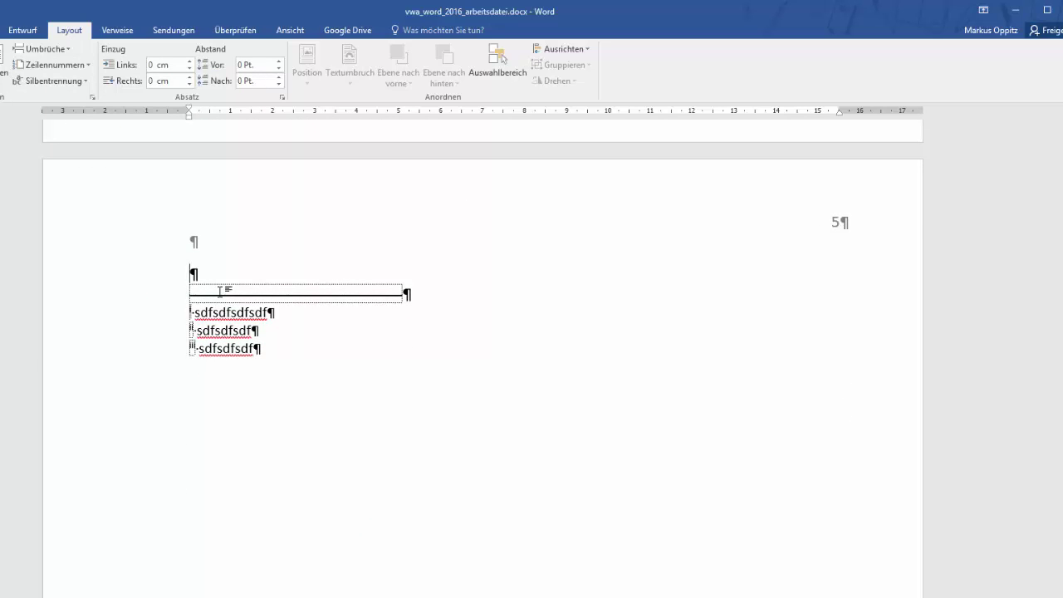
# Step: Type the heading 'Endnoten' at the top of the new endnote page
pyautogui.write('Endnoten')
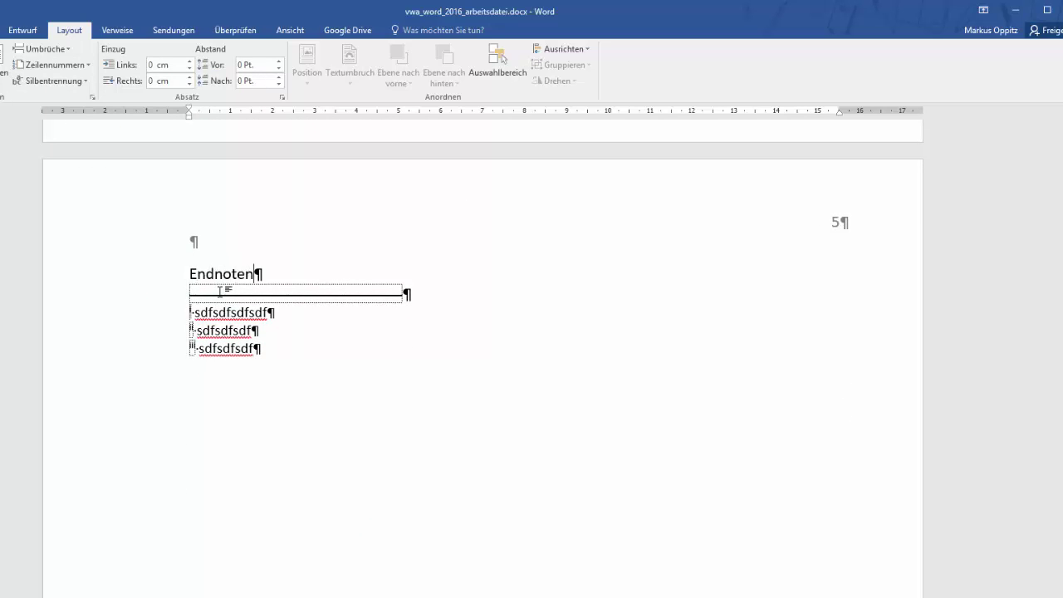
pyautogui.scroll(3, 221, 291)
pyautogui.scroll(5, 220, 292)
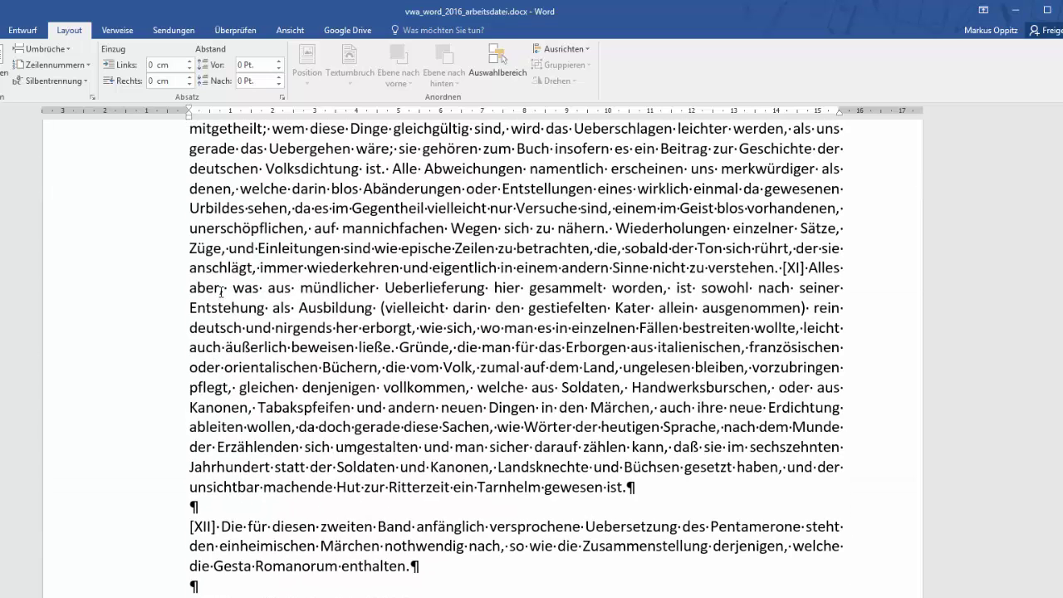
pyautogui.scroll(-4, 221, 292)
pyautogui.scroll(-4, 220, 292)
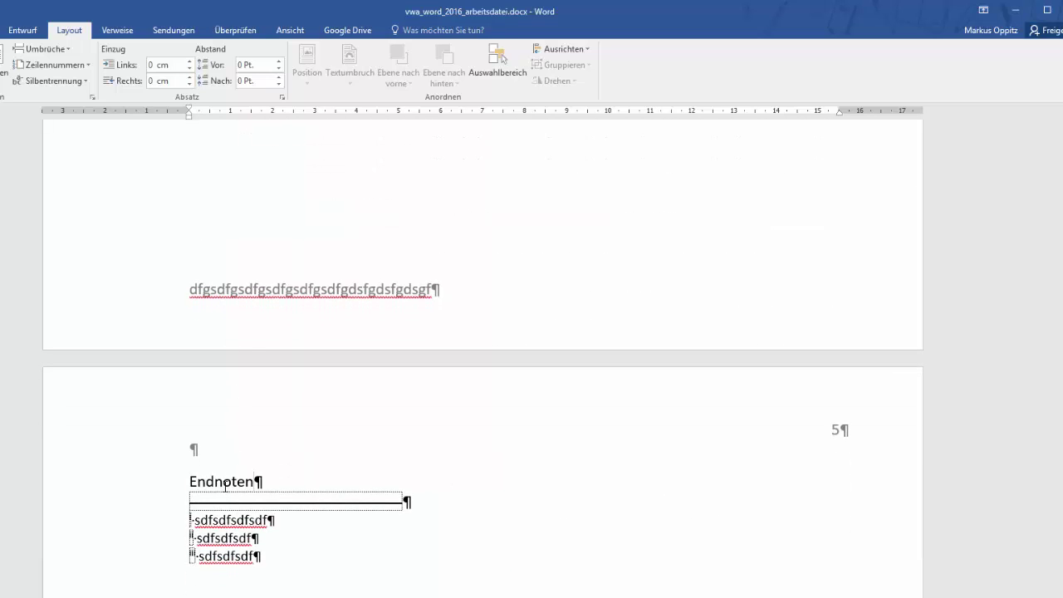
pyautogui.click(220, 538)
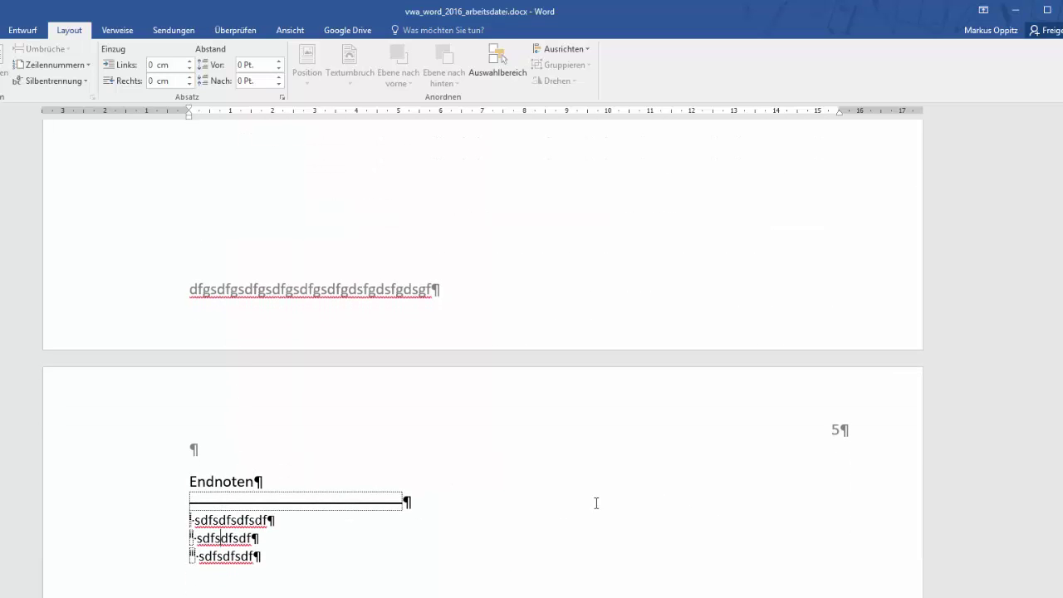